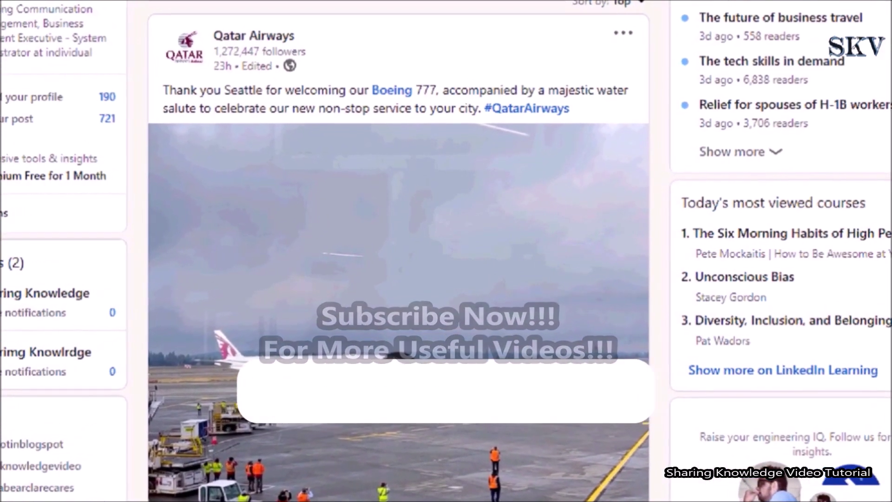
scroll(677, 4, "up", 5)
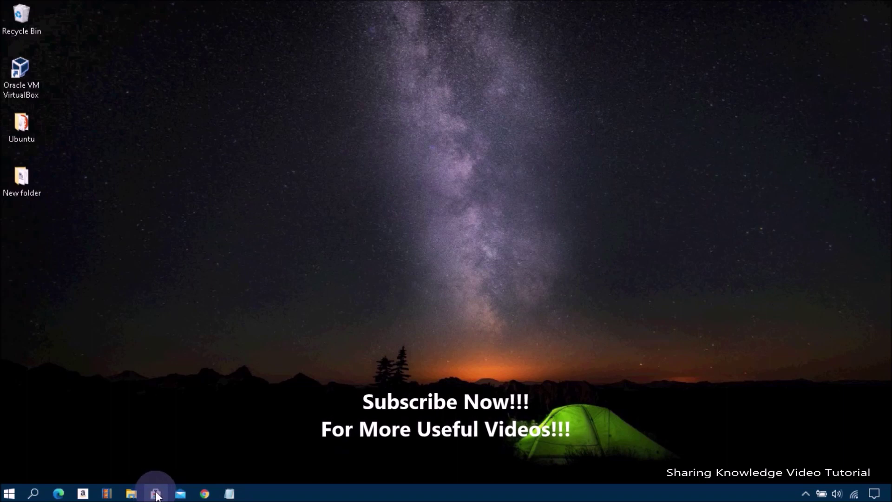
Step: Launch Microsoft Store from the Start menu
left_click(10, 494)
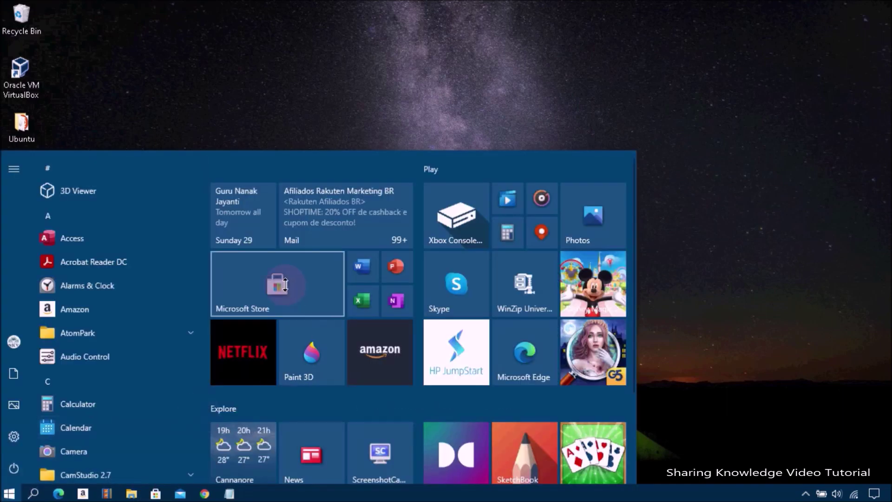
left_click(278, 284)
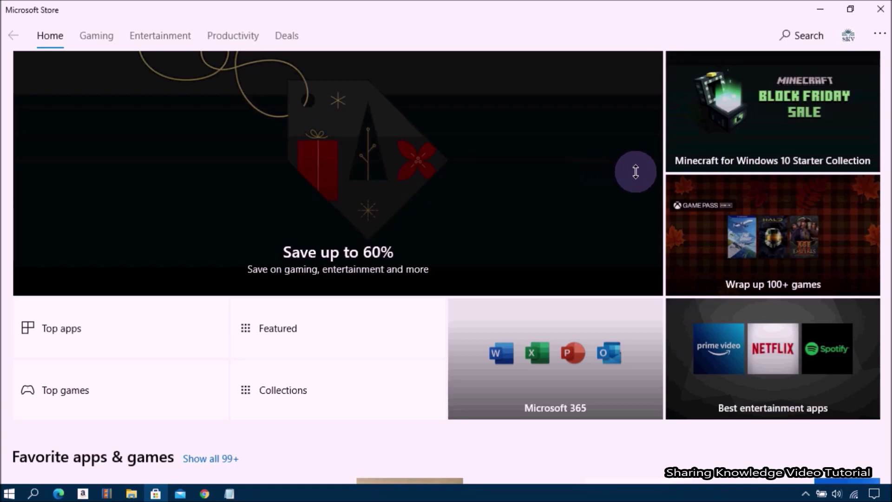
Step: Search the Store for 'LinkedIn' to list matching apps such as Inkd.in
left_click(814, 37)
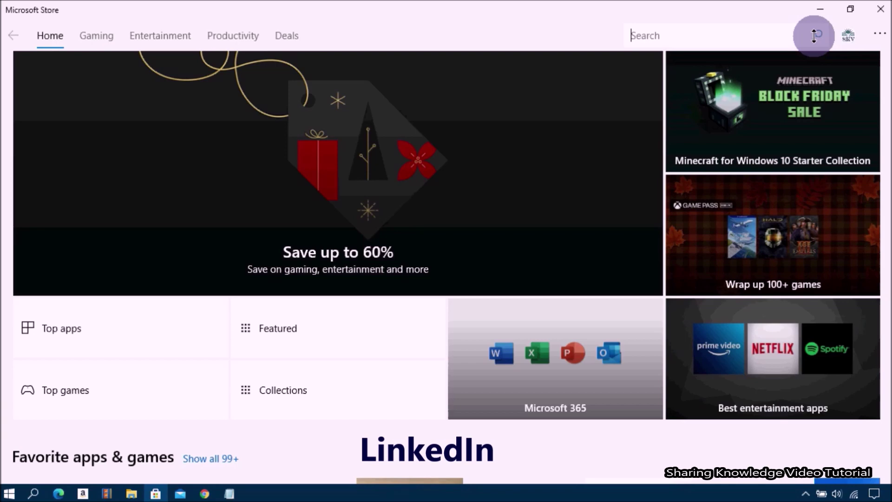
type("LinkedIn")
left_click(815, 36)
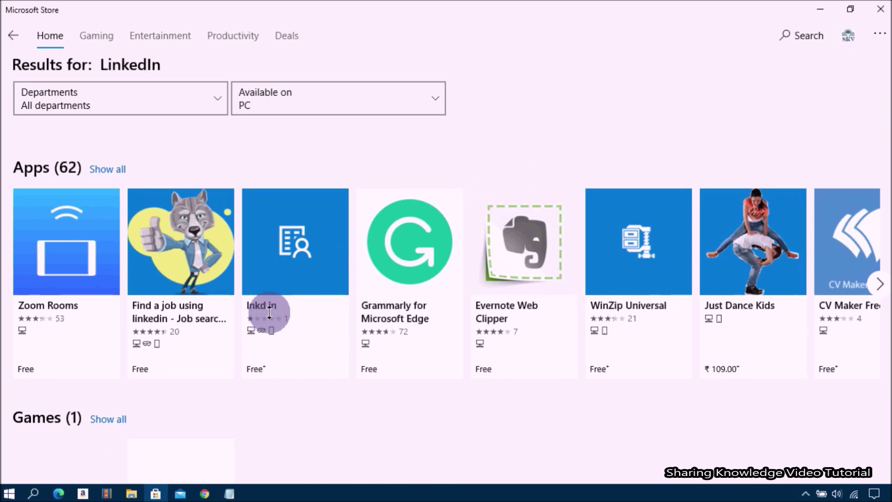
Step: Install the Inkd.in app from its details page
left_click(298, 276)
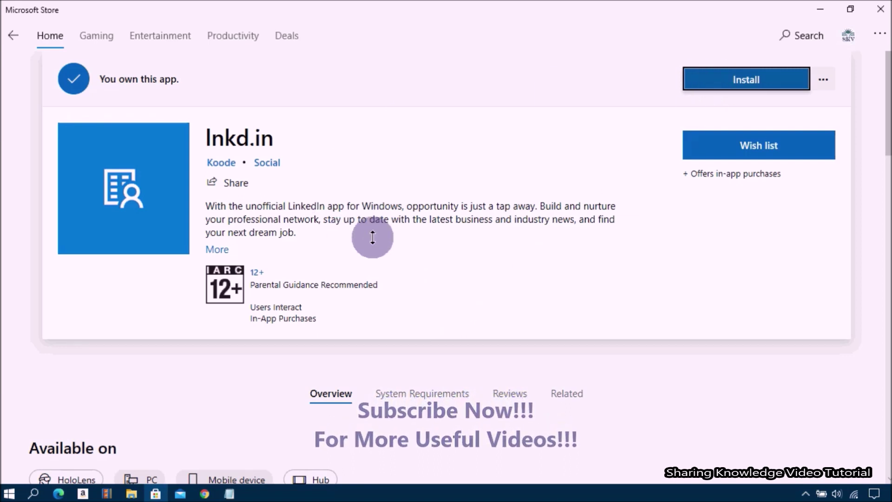
left_click(747, 80)
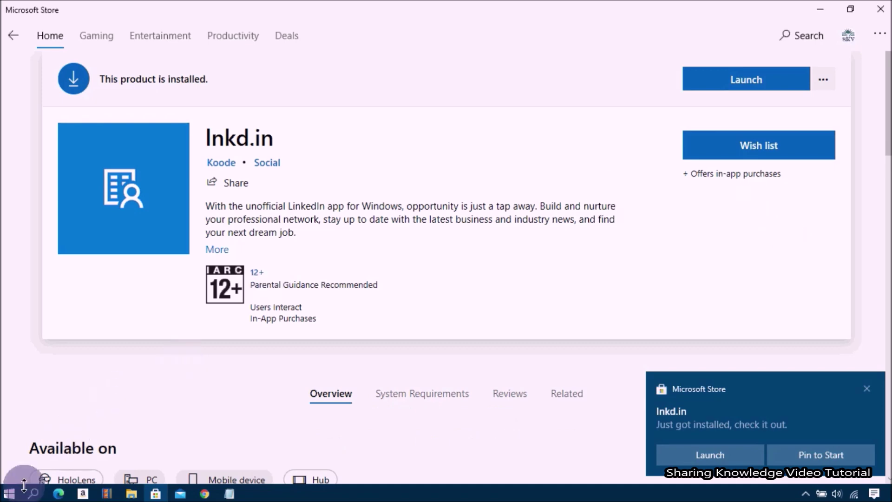
Step: Launch Inkd.in from the Start menu and go to its LinkedIn sign-in form
left_click(9, 493)
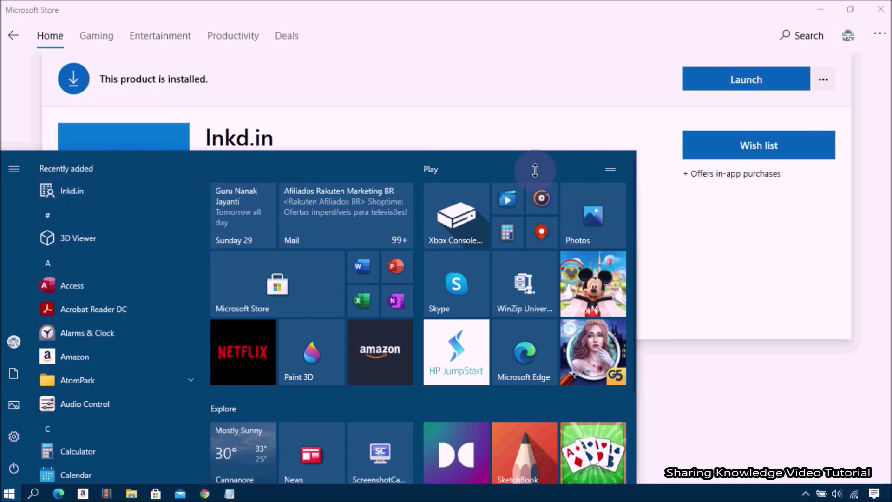
left_click(756, 75)
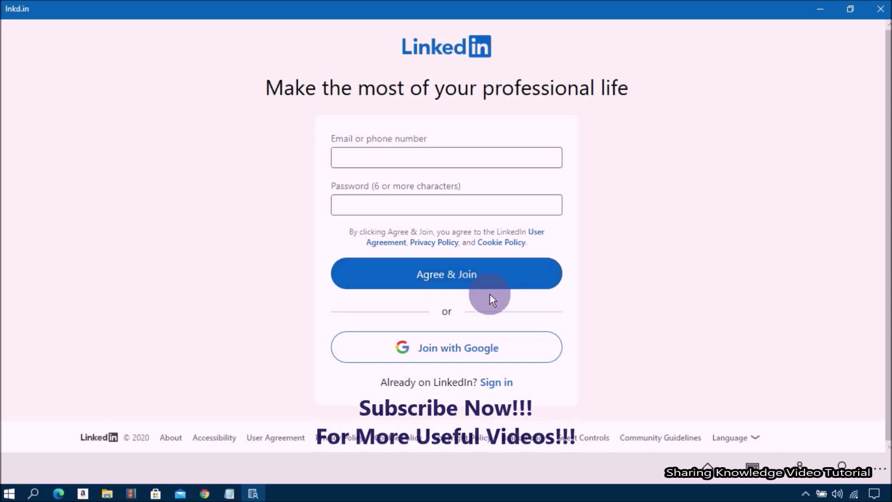
left_click(495, 382)
Step: Sign in to LinkedIn in Inkd.in with the account email and password
left_click(427, 184)
type("username")
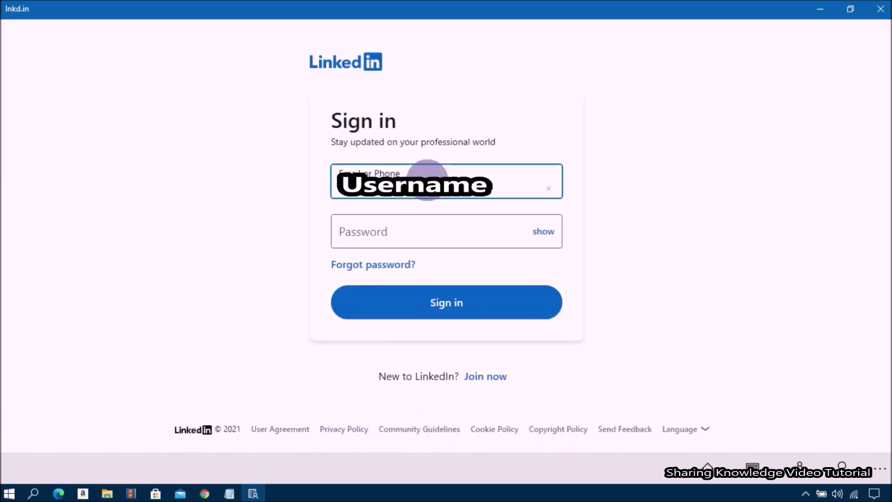
left_click(375, 242)
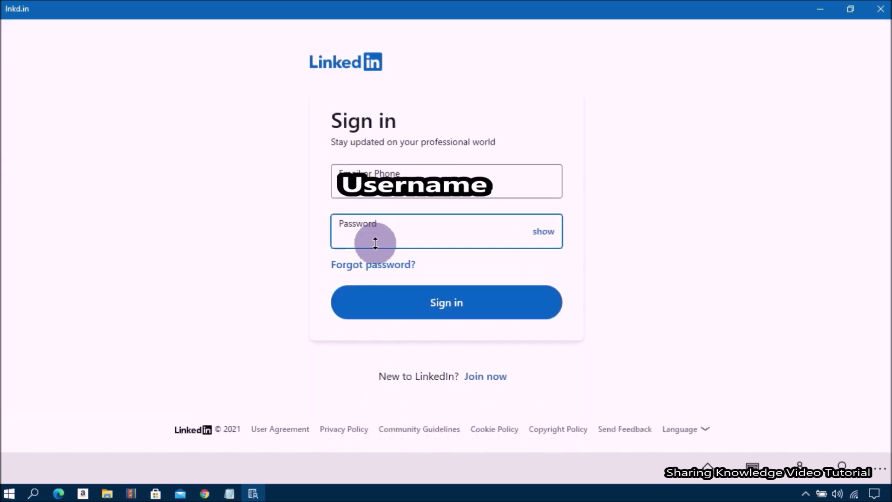
left_click(450, 302)
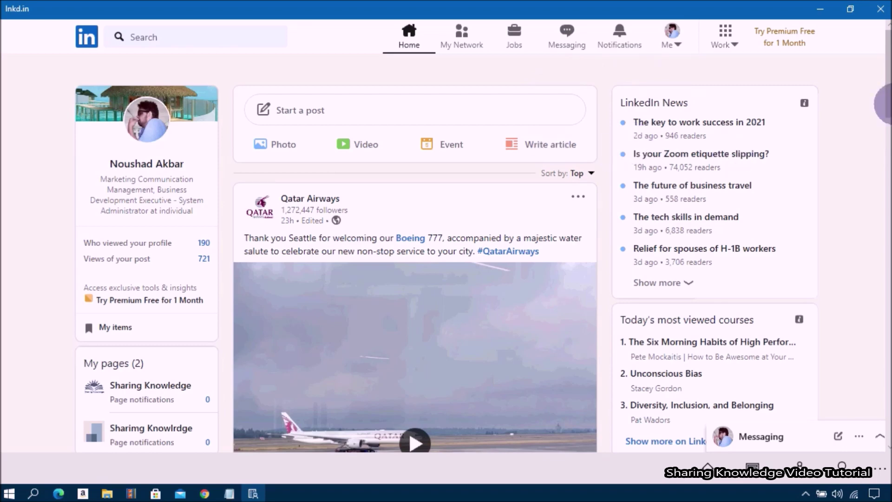
scroll(808, 101, "down", 1)
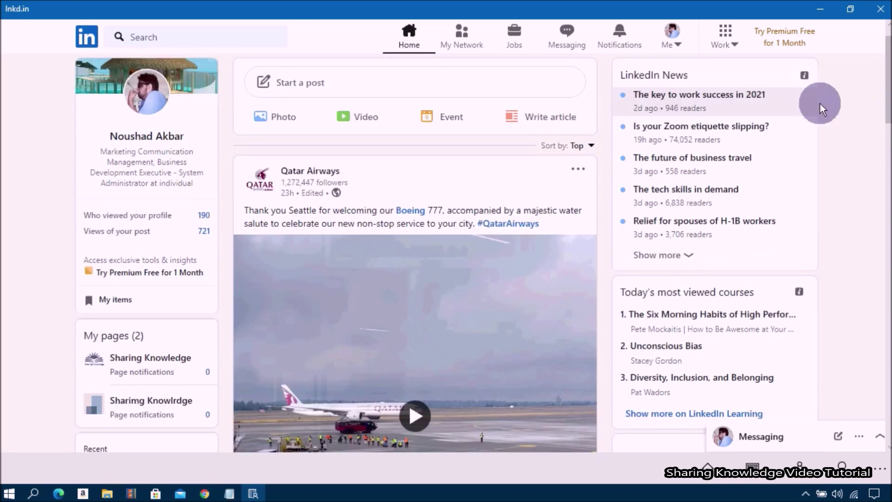
scroll(889, 108, "up", 1)
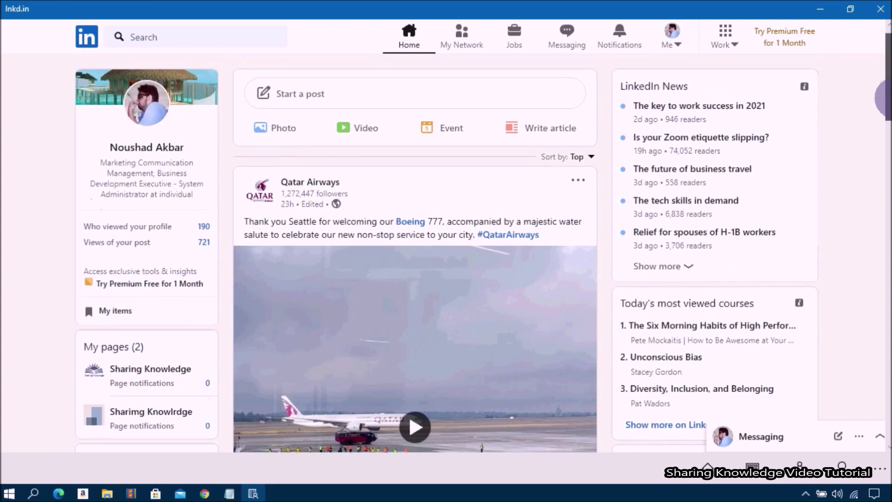